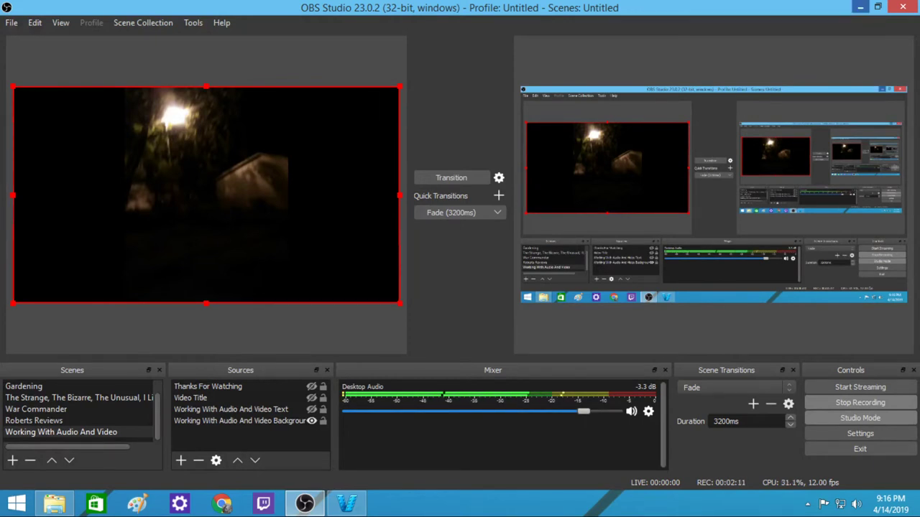
# Switch to Wondershare Video Converter and examine the queued MP4 conversions, including their progress, source details and destination details
pyautogui.click(860, 7)
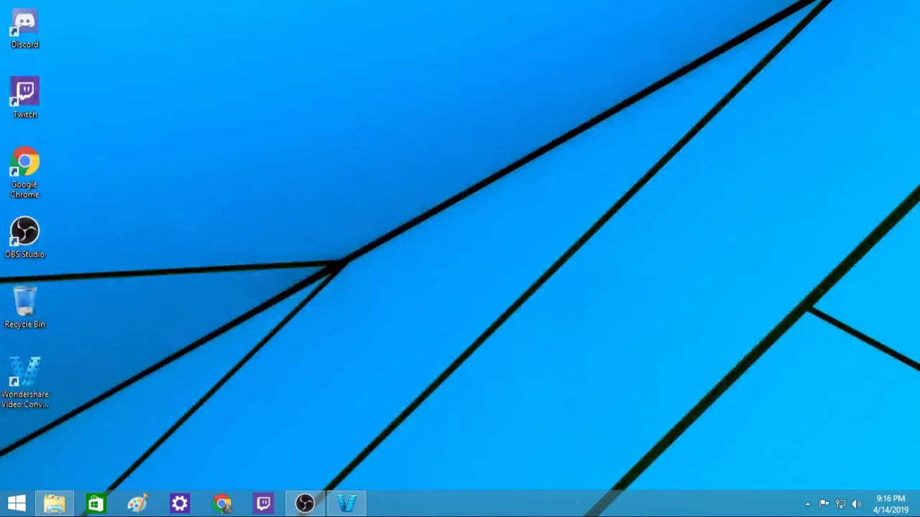
pyautogui.click(347, 503)
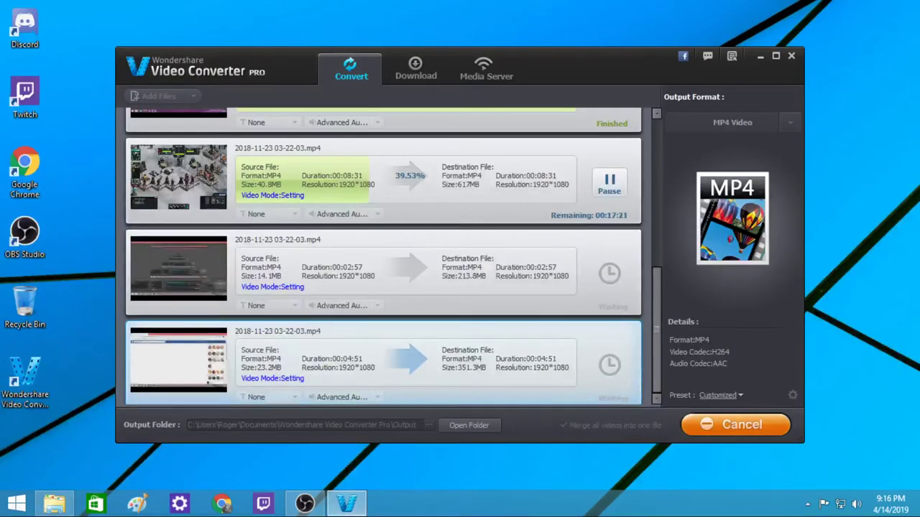
pyautogui.scroll(1, 383, 257)
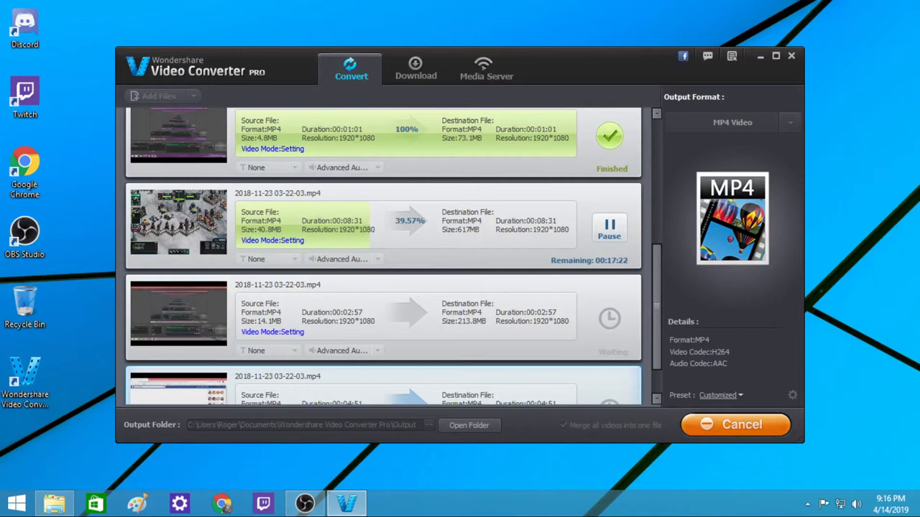
pyautogui.scroll(6, 383, 256)
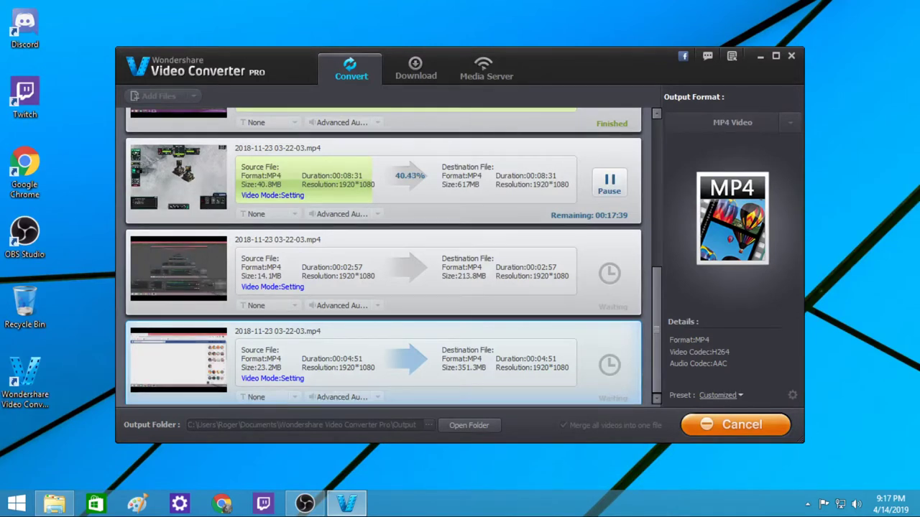
pyautogui.scroll(10, 383, 256)
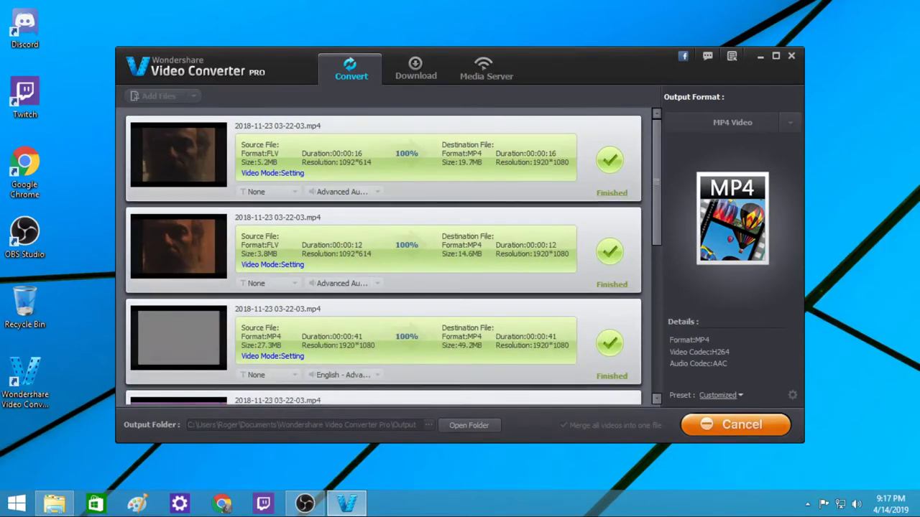
pyautogui.scroll(-1, 383, 256)
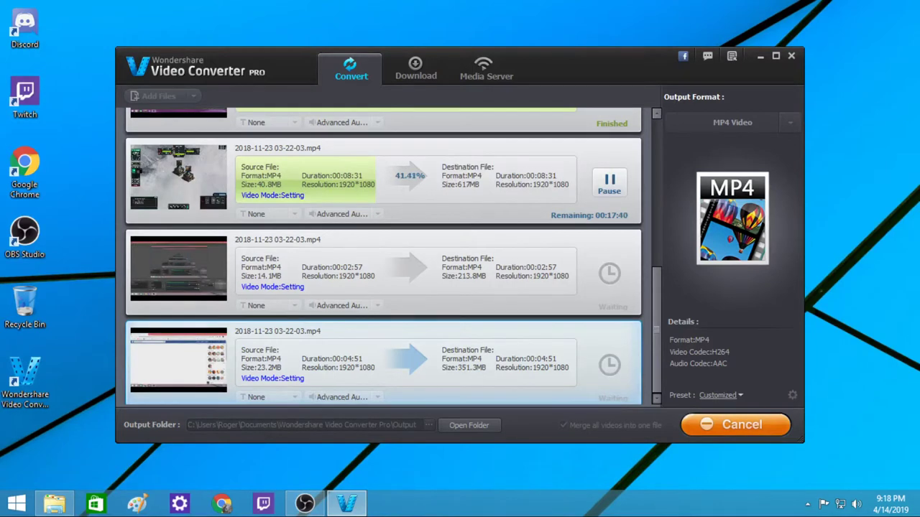
pyautogui.scroll(5, 383, 256)
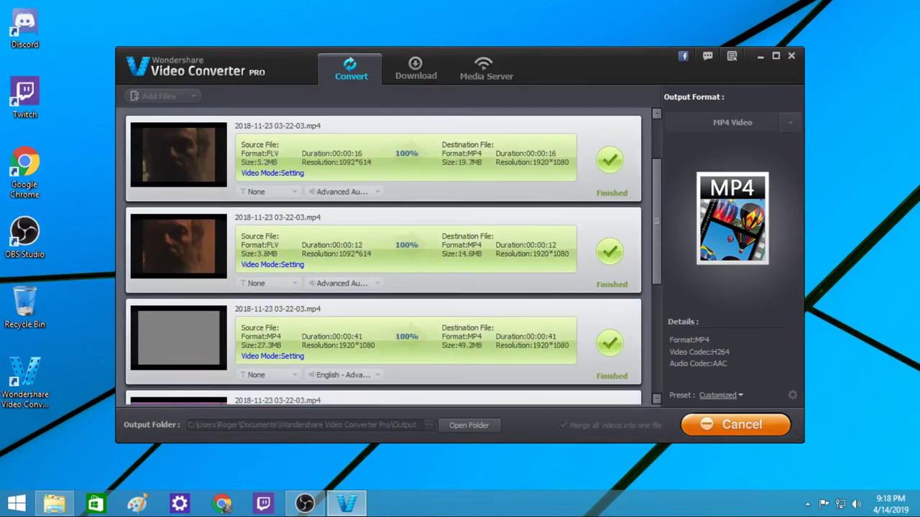
pyautogui.scroll(-5, 383, 255)
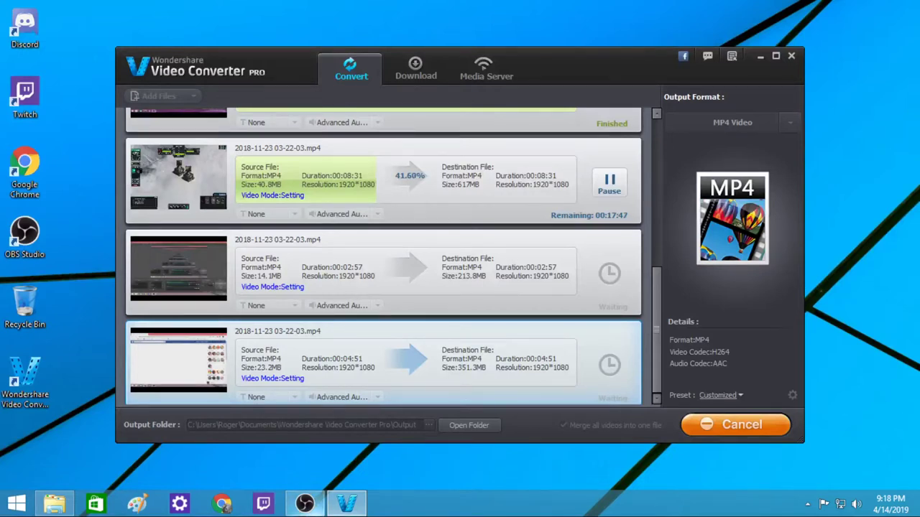
pyautogui.moveTo(305, 503)
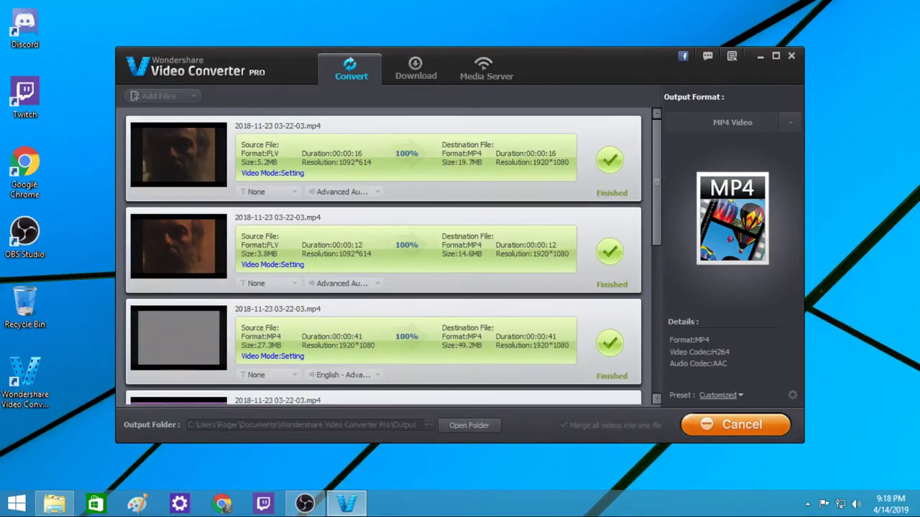
pyautogui.scroll(-1, 383, 259)
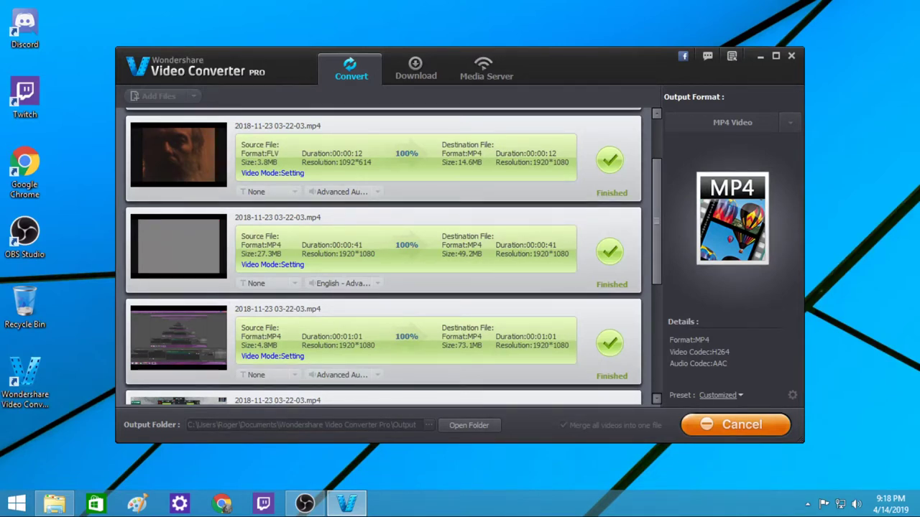
pyautogui.scroll(-1, 383, 259)
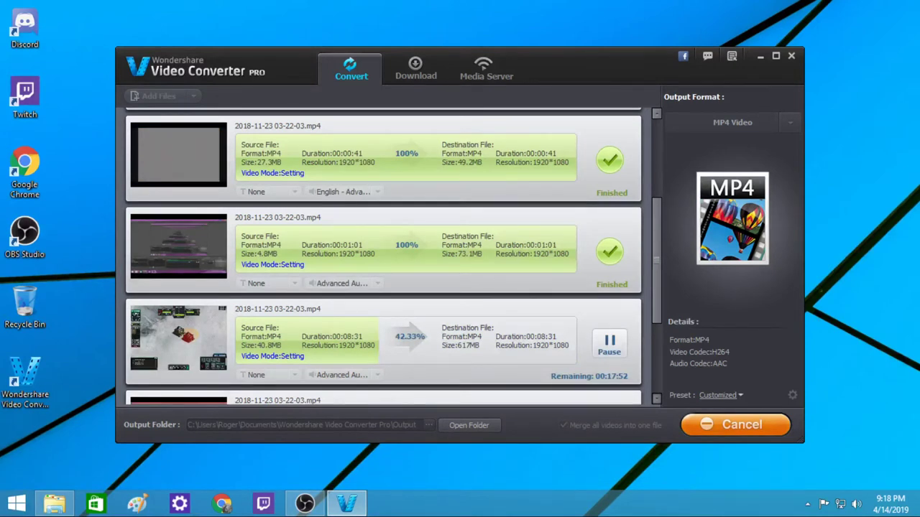
pyautogui.scroll(-1, 383, 258)
pyautogui.scroll(-1, 383, 258)
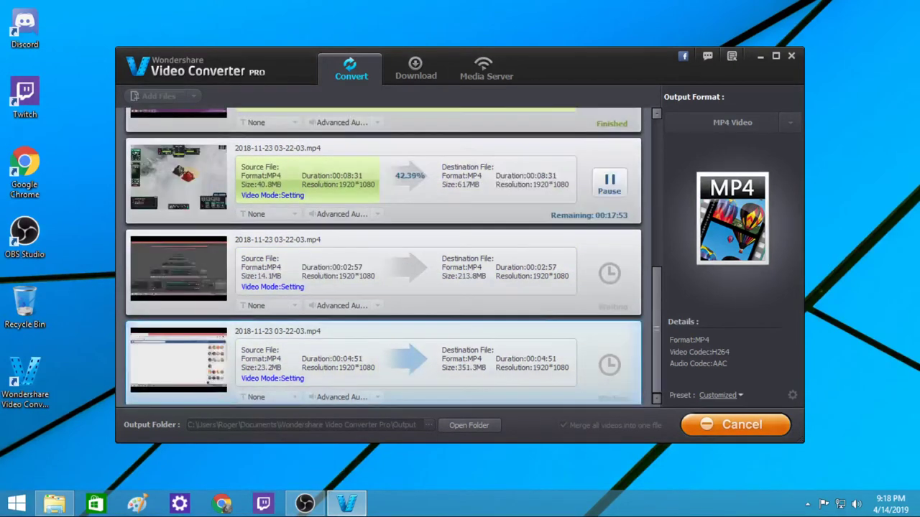
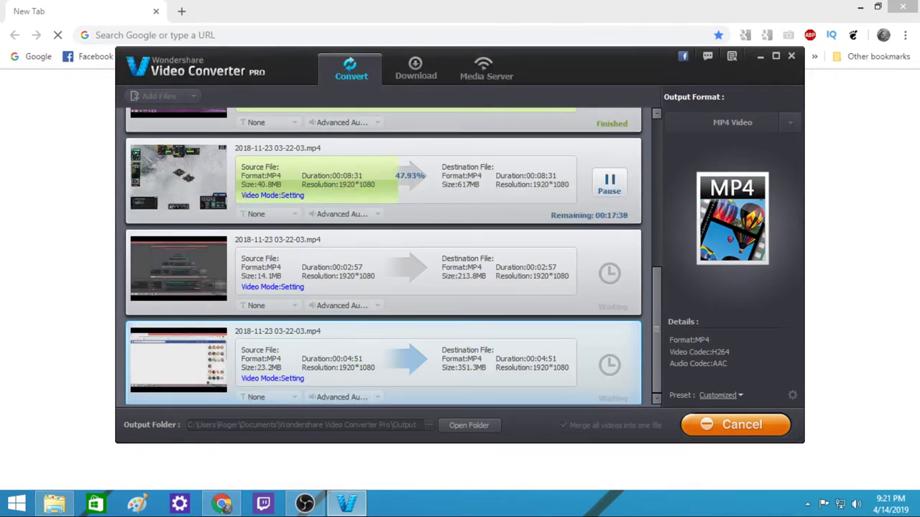
pyautogui.click(328, 498)
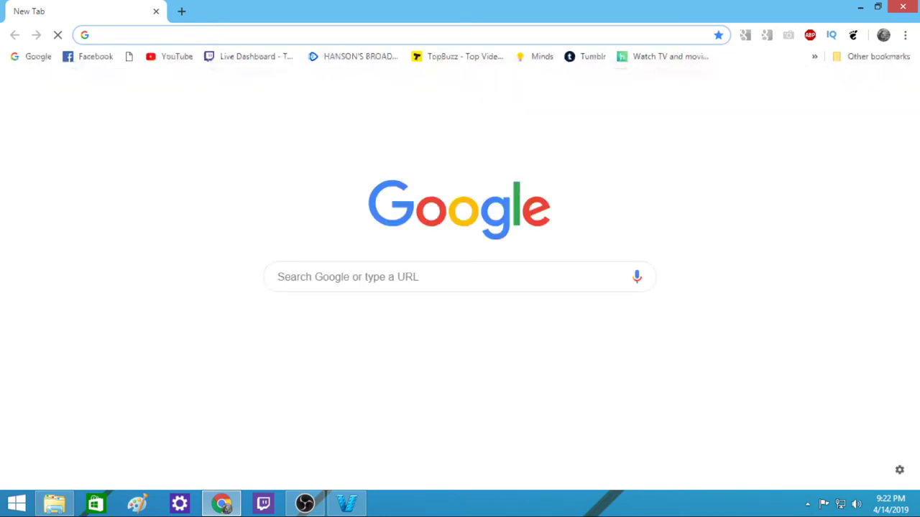
pyautogui.write('www.freetvhub.com')
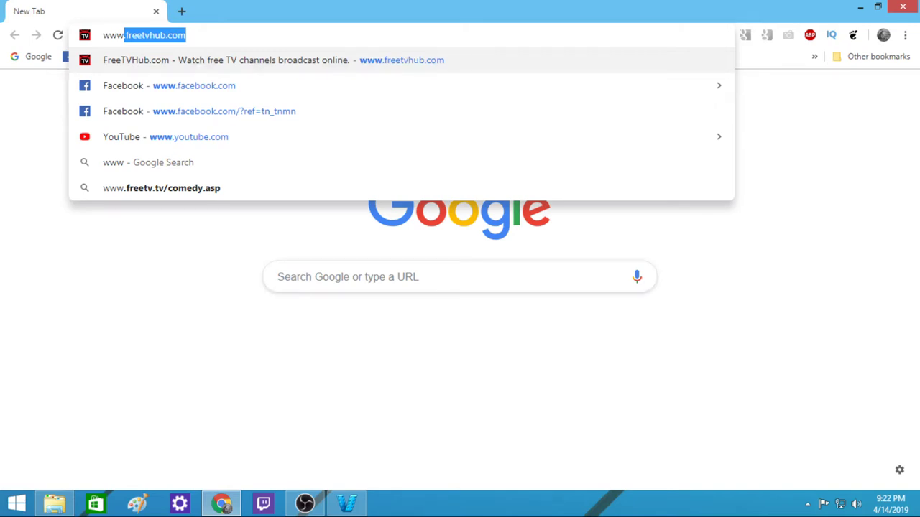
pyautogui.moveTo(305, 503)
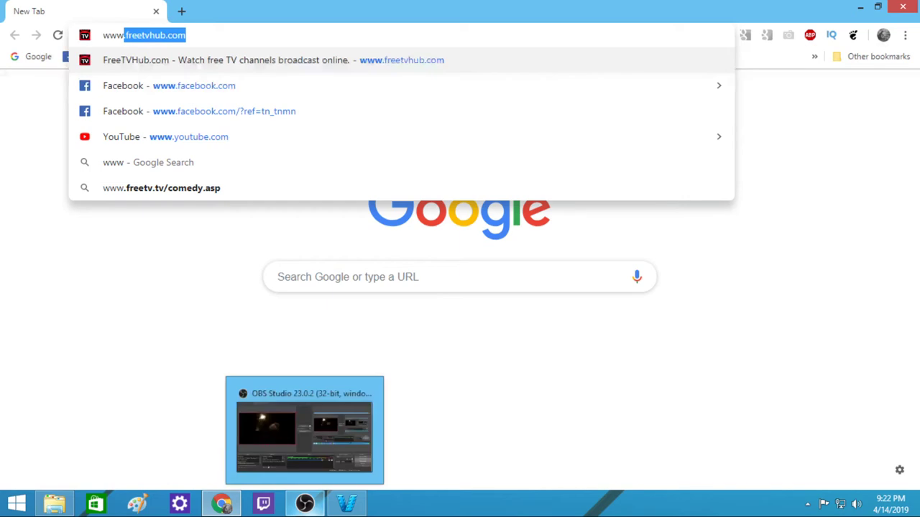
pyautogui.hotkey('ctrl', 'a')
pyautogui.press('Return')
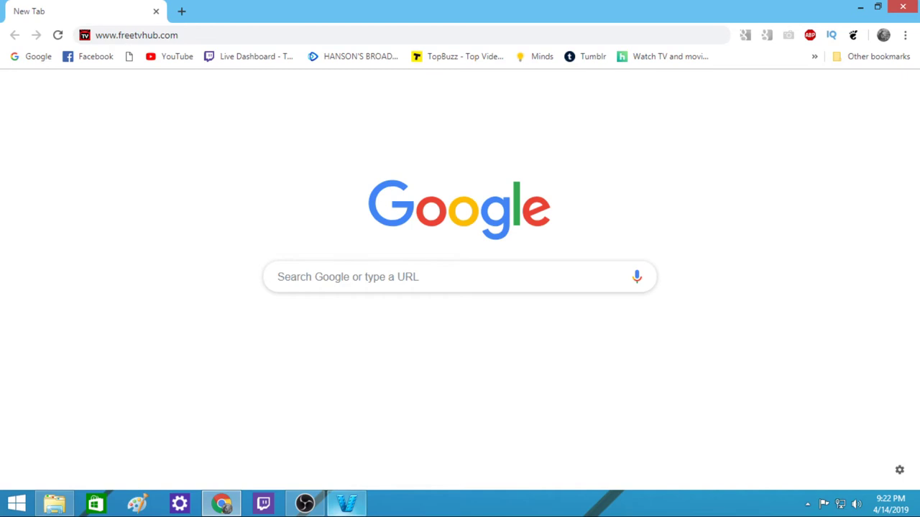
pyautogui.click(347, 503)
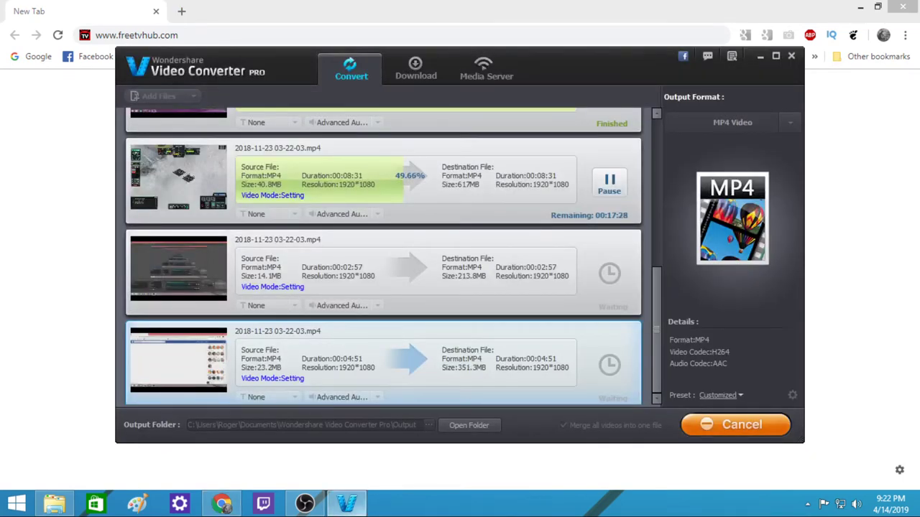
# Switch to Google Chrome and search the web for "upload speed test"
pyautogui.click(347, 503)
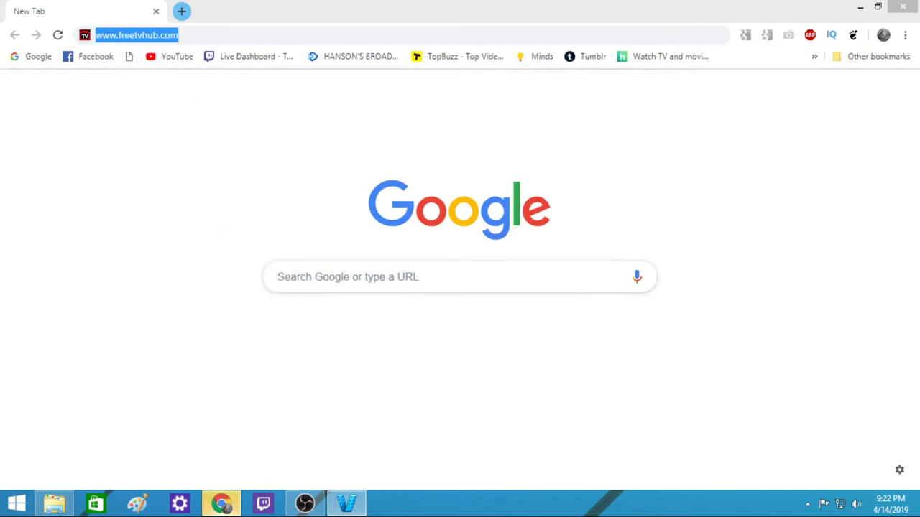
pyautogui.click(277, 277)
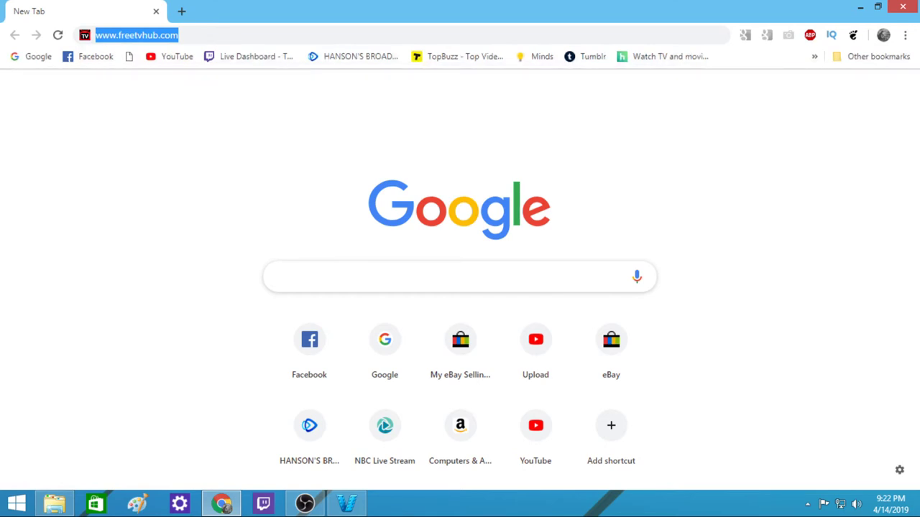
pyautogui.write('upload spp')
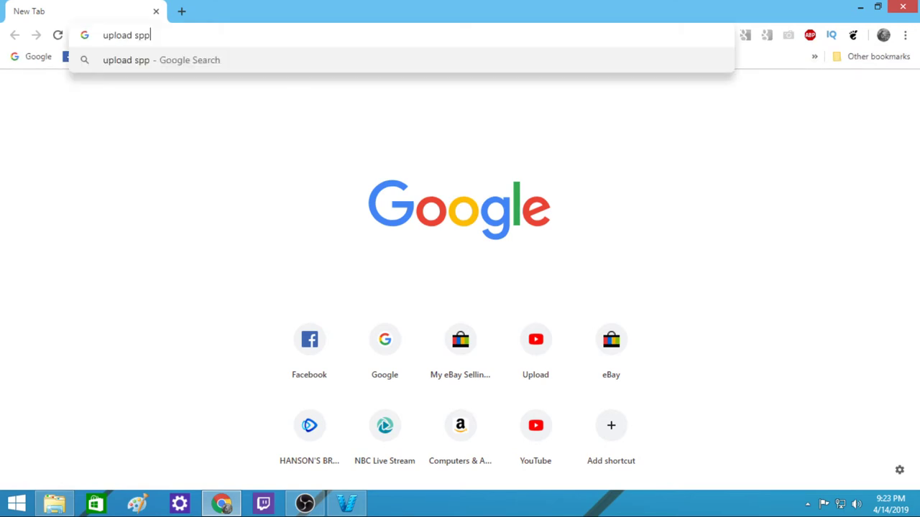
pyautogui.press('BackSpace')
pyautogui.write('eed')
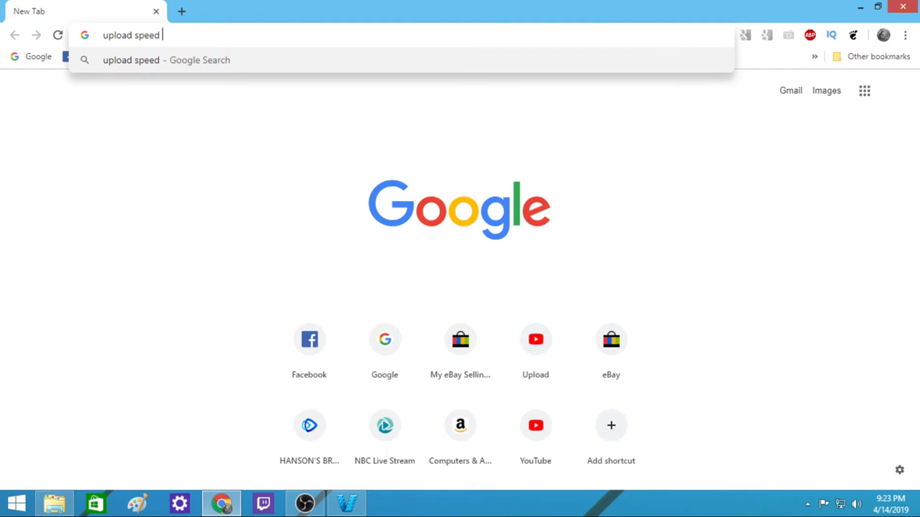
pyautogui.write('test')
pyautogui.press('Return')
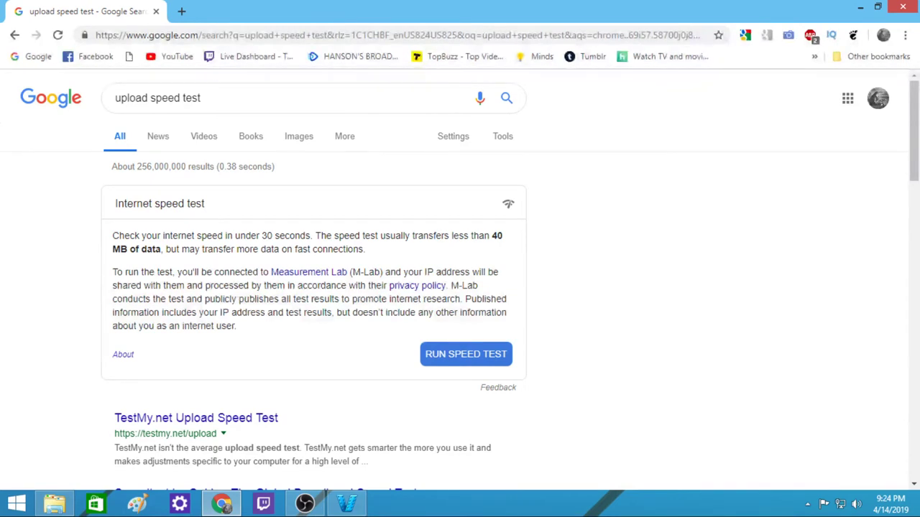
# Run Google's internet speed test to measure the connection, dismiss the results and close the browser
pyautogui.click(466, 353)
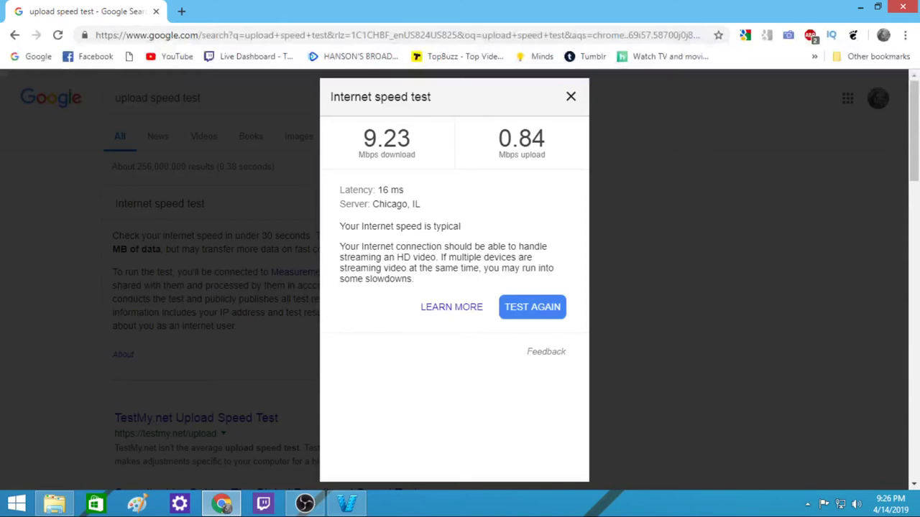
pyautogui.press('Escape')
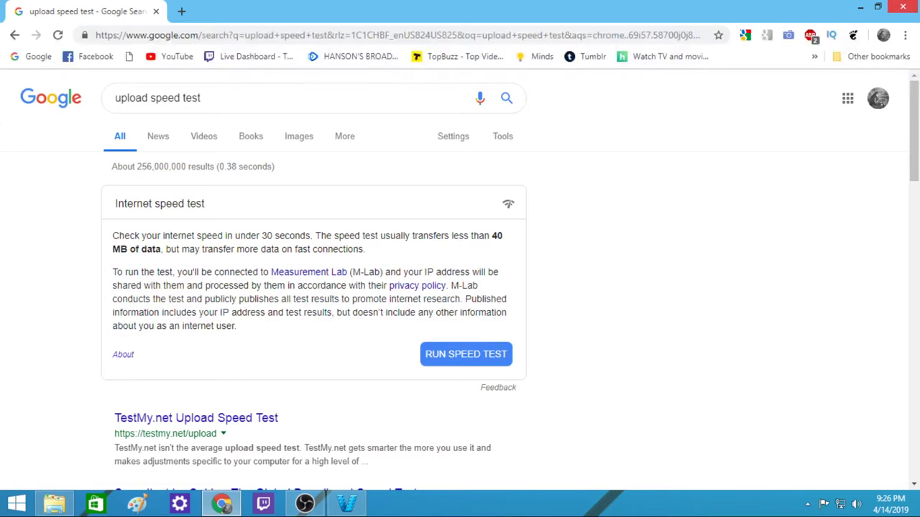
pyautogui.click(903, 7)
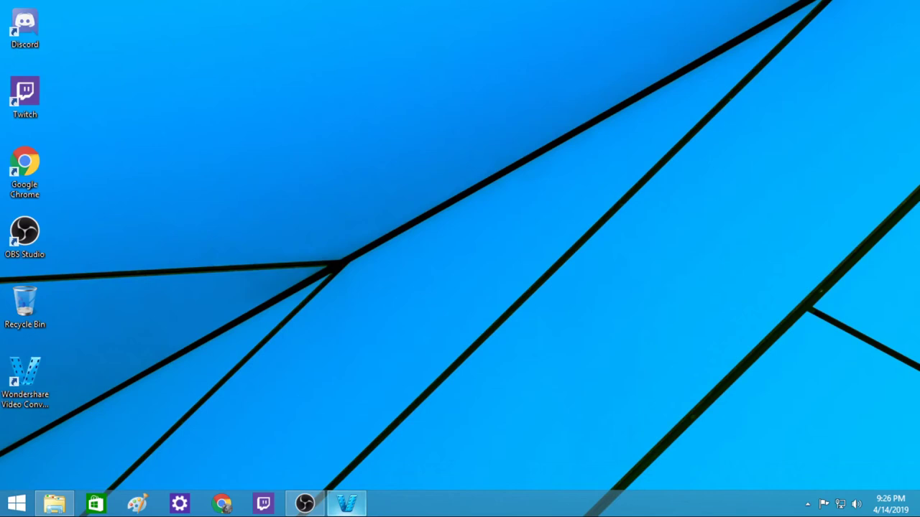
# Check the video converter's progress, then return to OBS Studio and examine the streaming service and server settings
pyautogui.click(347, 504)
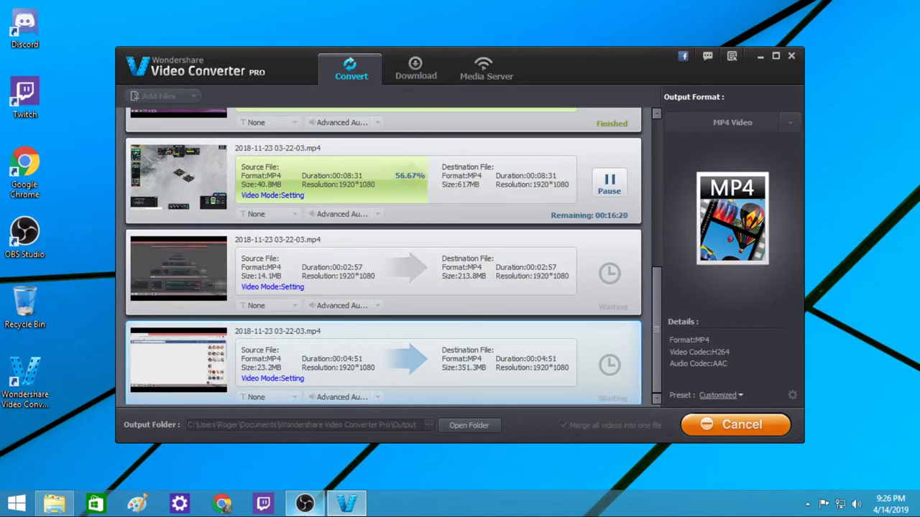
pyautogui.click(304, 503)
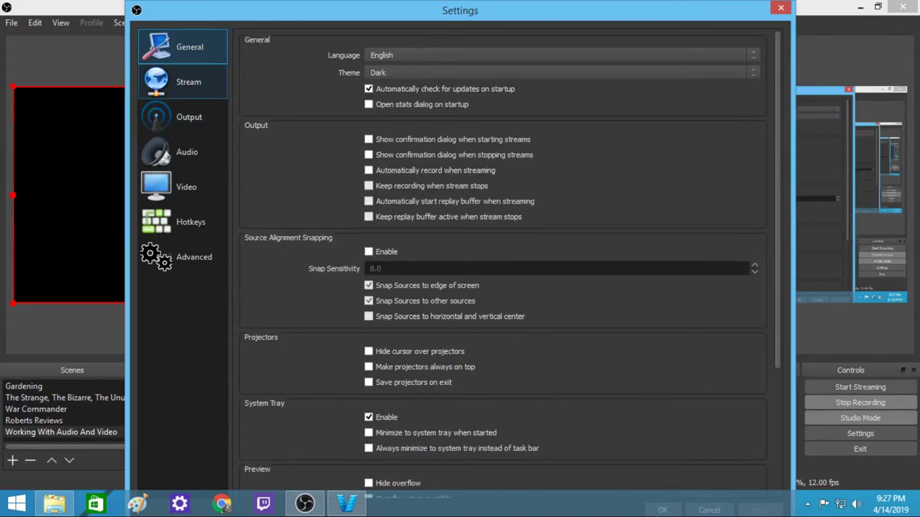
pyautogui.click(183, 82)
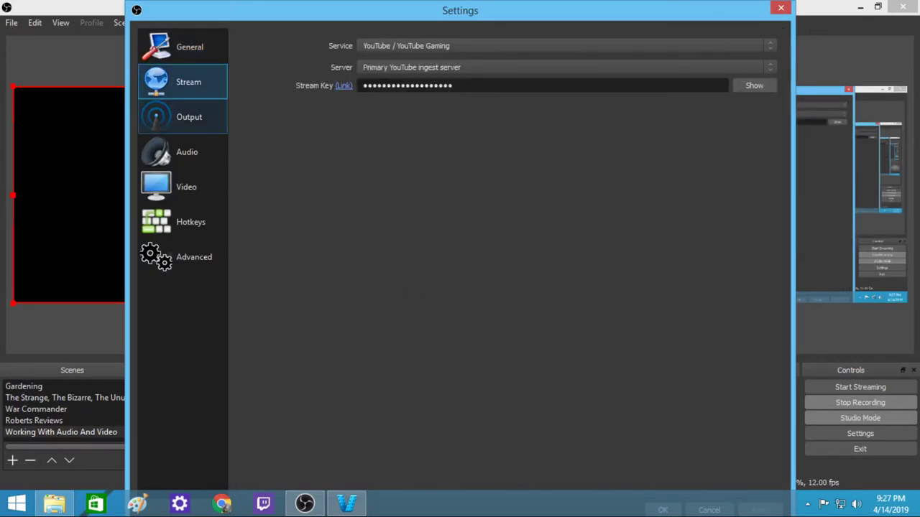
# Compare the streaming and recording output settings, including rate control, bitrate, buffer size and keyframe interval
pyautogui.click(183, 117)
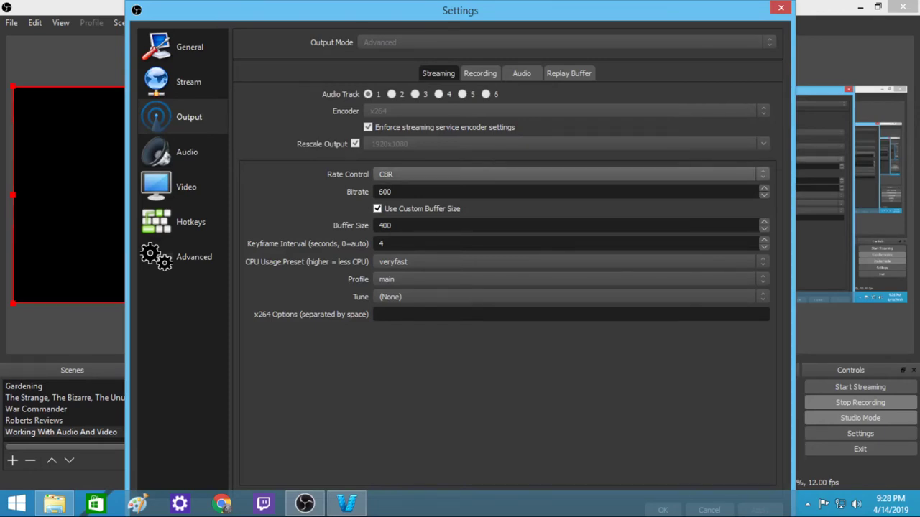
pyautogui.click(568, 174)
pyautogui.press('Escape')
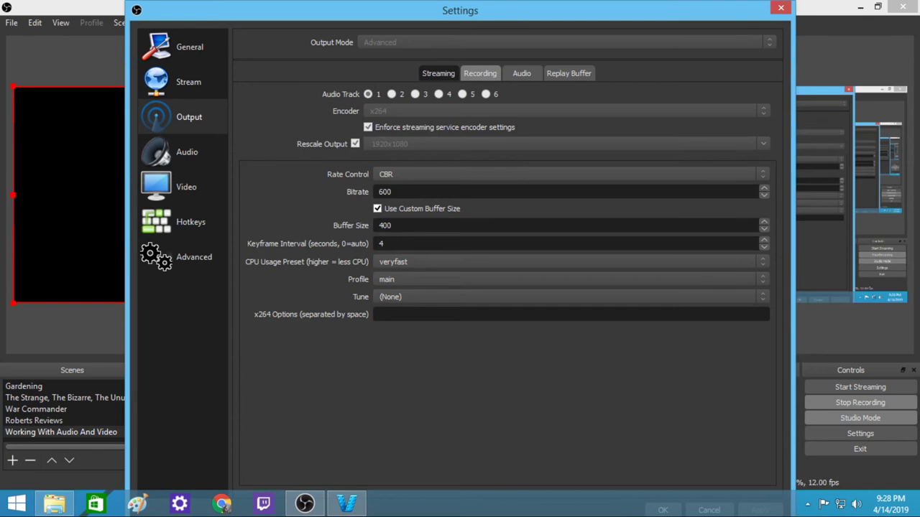
pyautogui.click(479, 73)
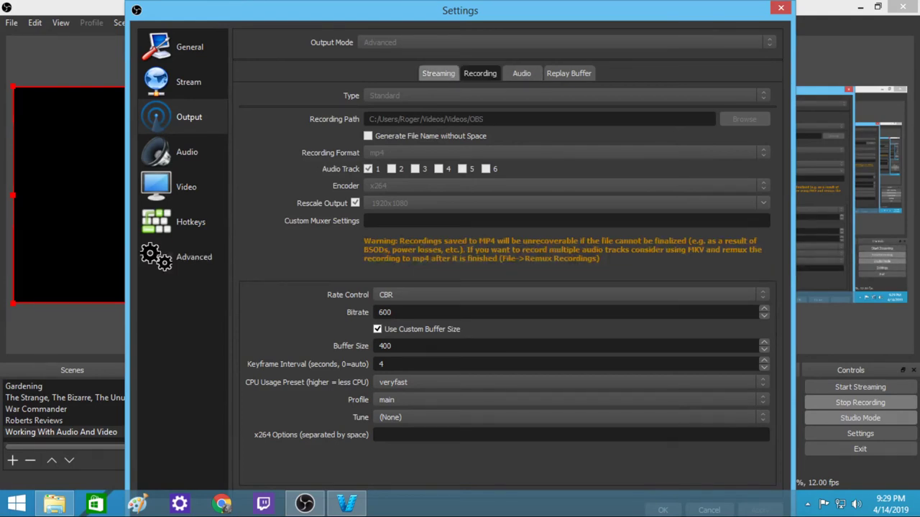
pyautogui.click(438, 73)
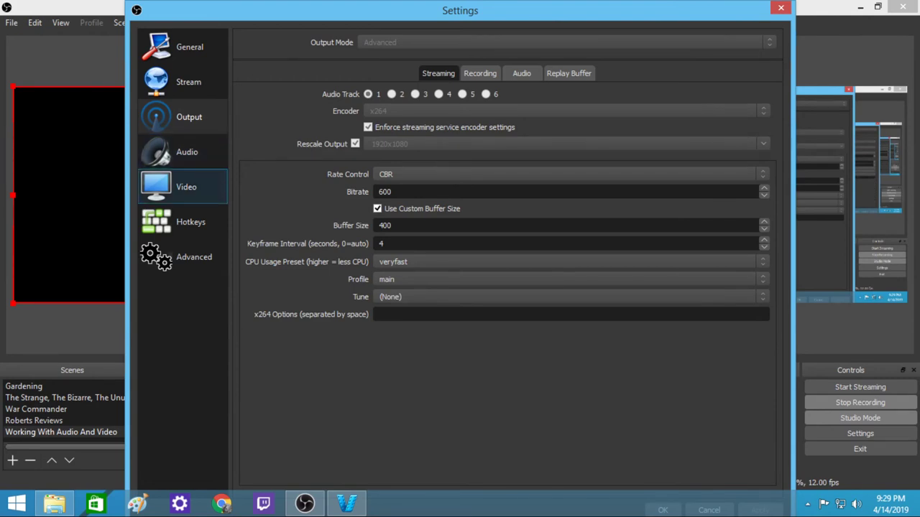
# Examine the video resolution and frame rate settings and the advanced settings
pyautogui.click(183, 187)
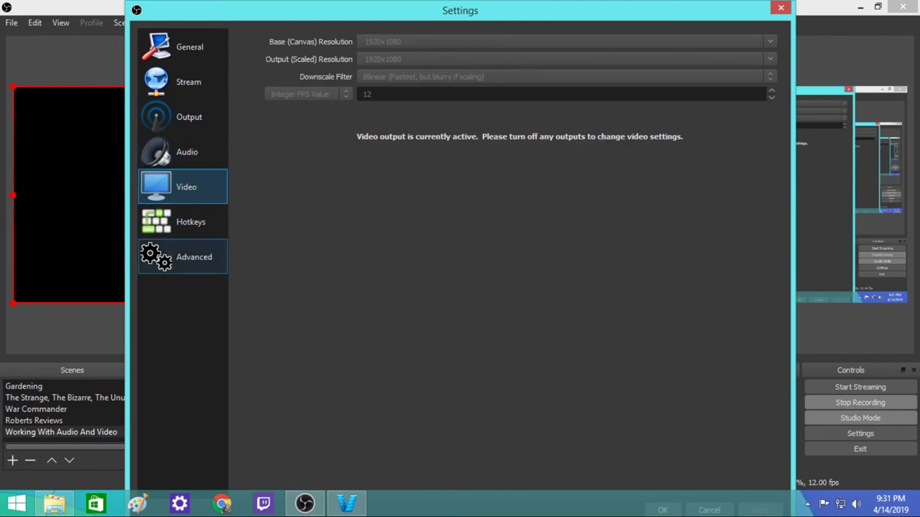
pyautogui.click(184, 256)
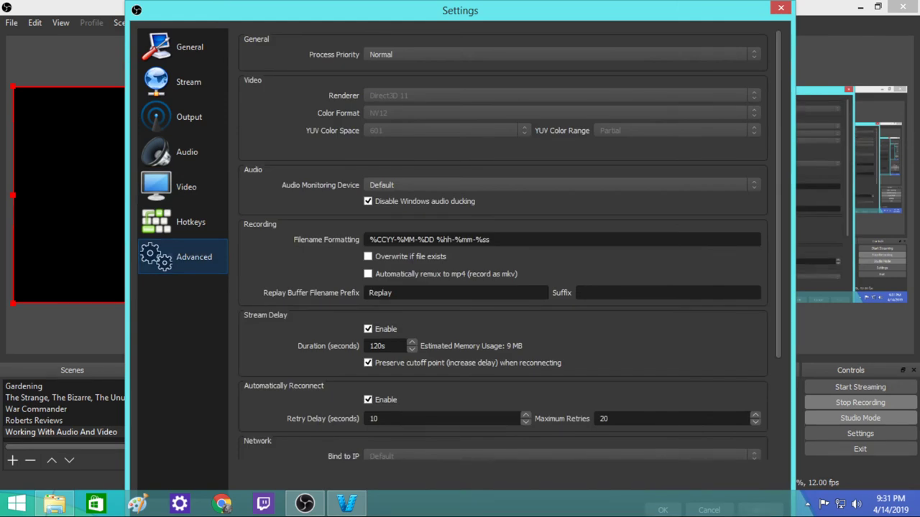
# Review the hotkey, general, stream and output settings, including the recording output, and close the settings
pyautogui.click(184, 222)
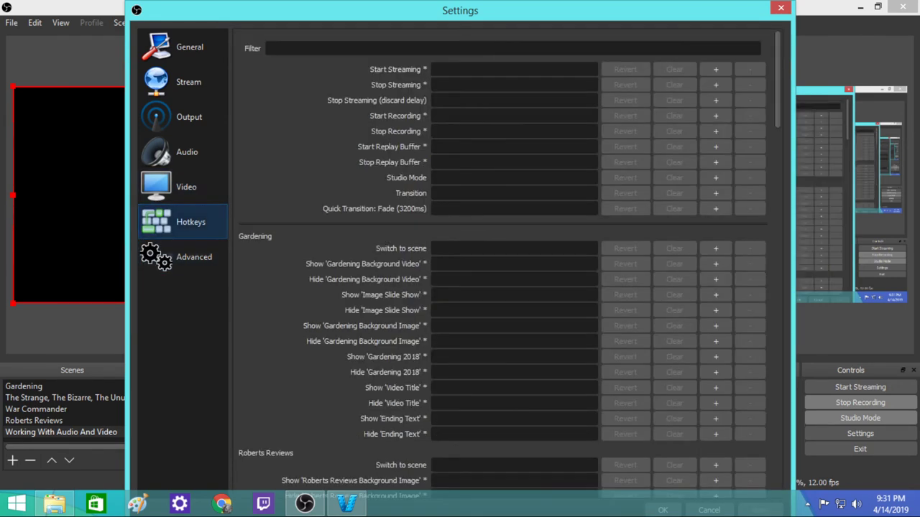
pyautogui.click(183, 46)
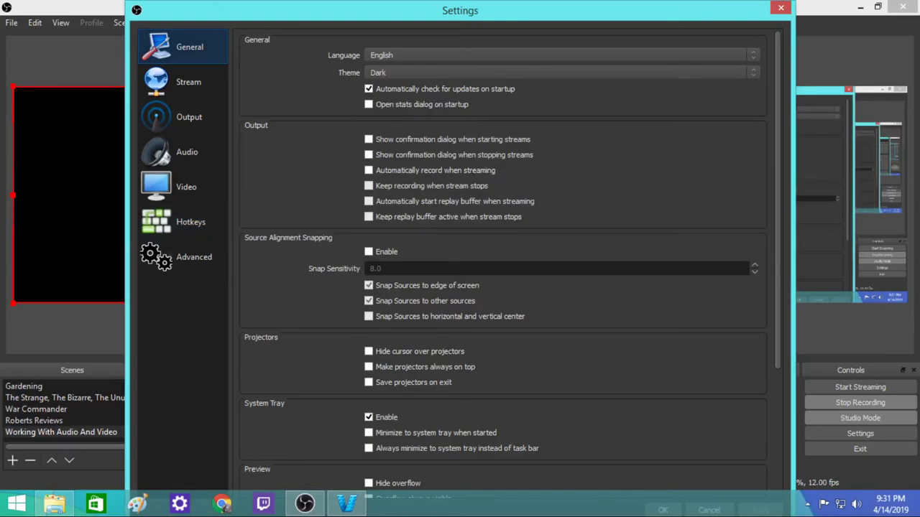
pyautogui.click(184, 82)
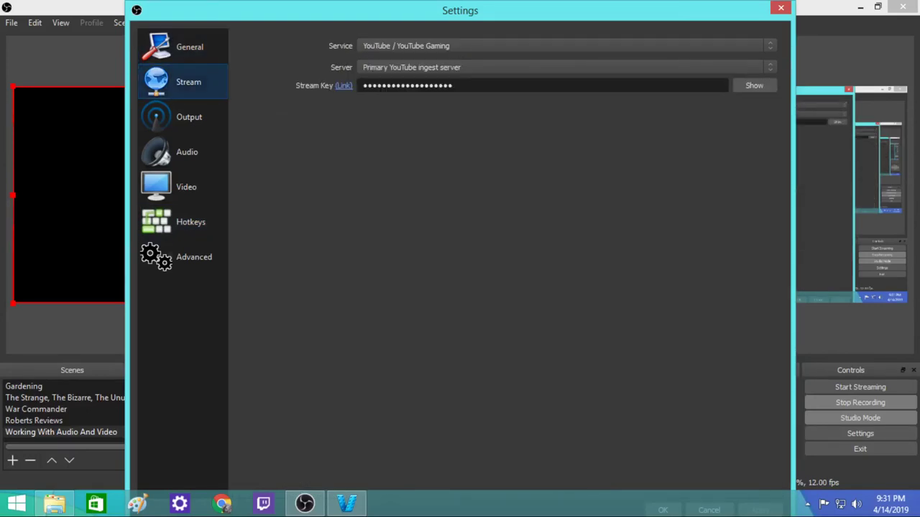
pyautogui.click(183, 117)
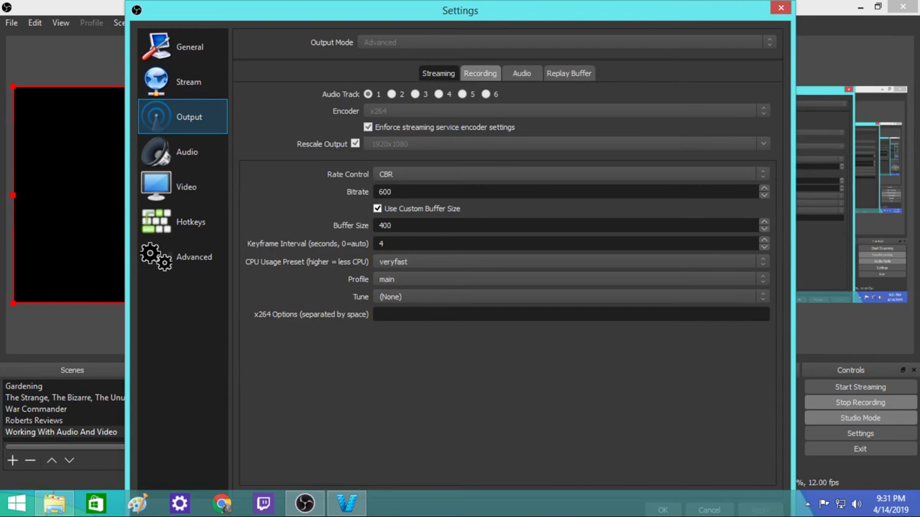
pyautogui.click(479, 74)
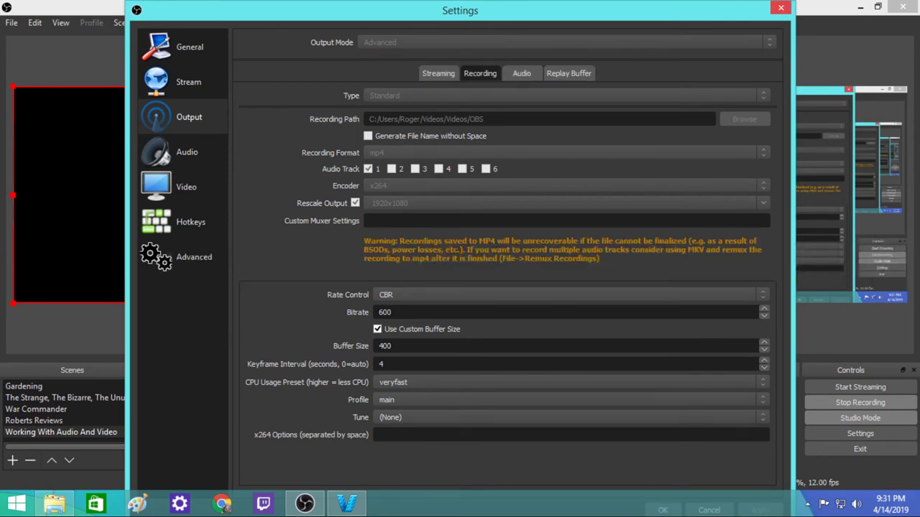
pyautogui.click(780, 7)
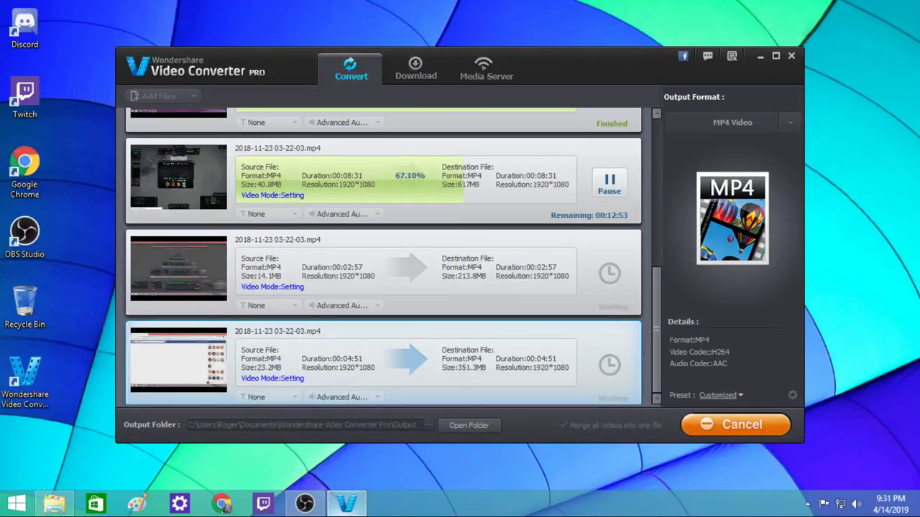
# Check the conversion progress in Wondershare Video Converter, then return to OBS Studio
pyautogui.click(347, 503)
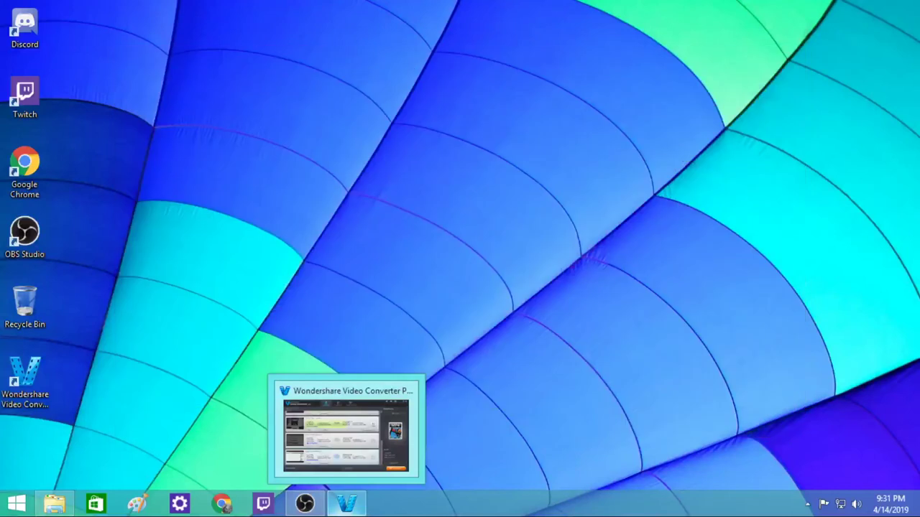
pyautogui.click(347, 503)
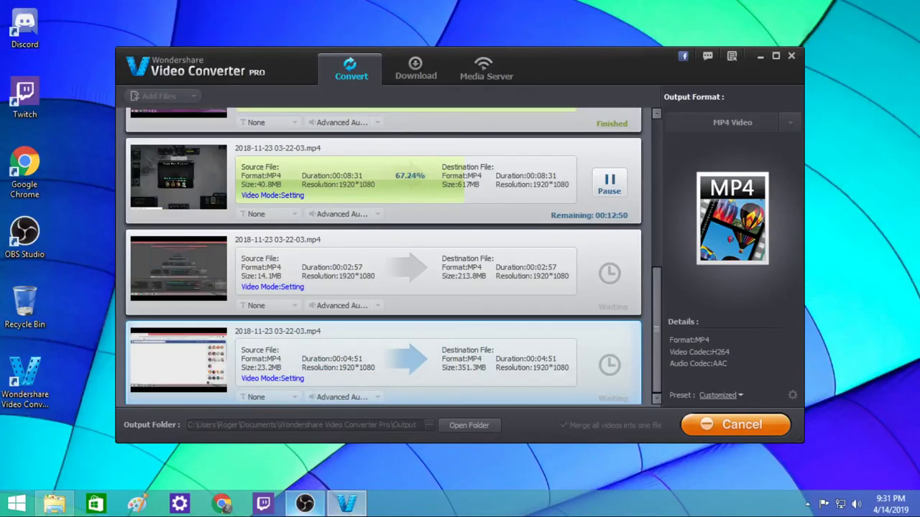
pyautogui.hotkey('alt', 'Tab')
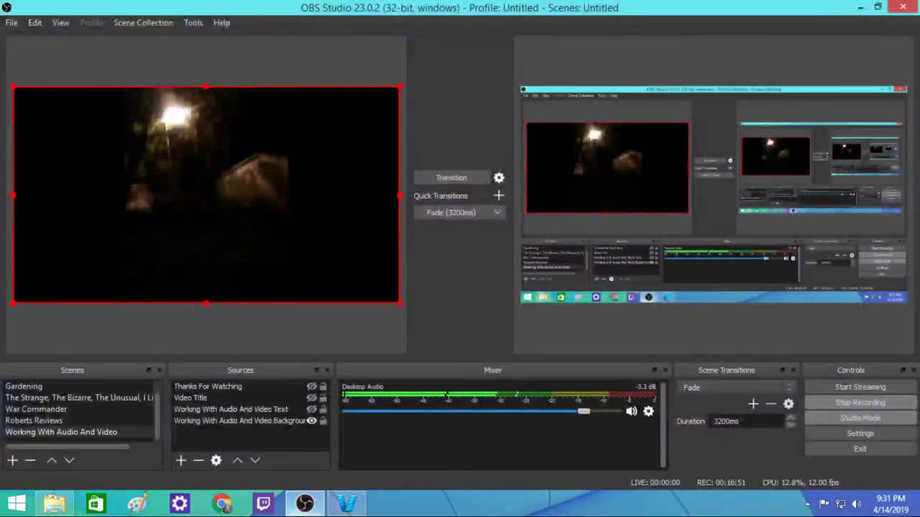
pyautogui.click(347, 503)
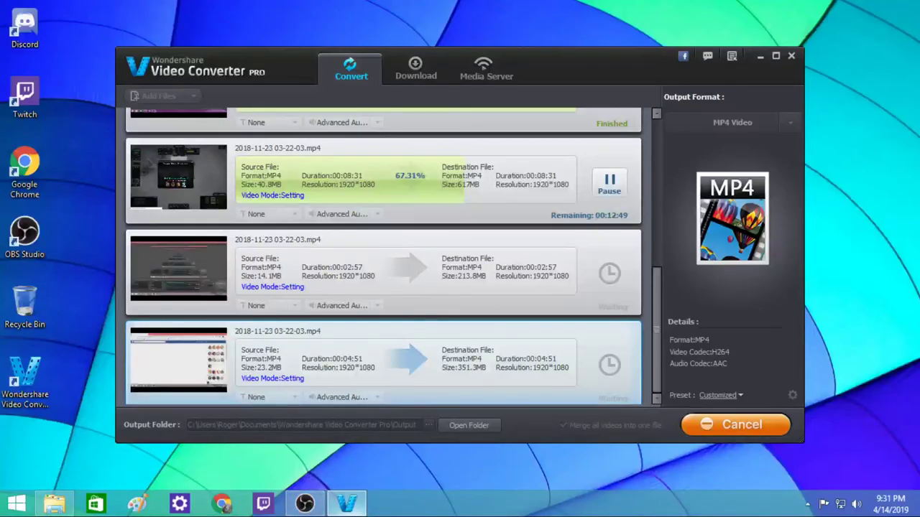
pyautogui.moveTo(347, 503)
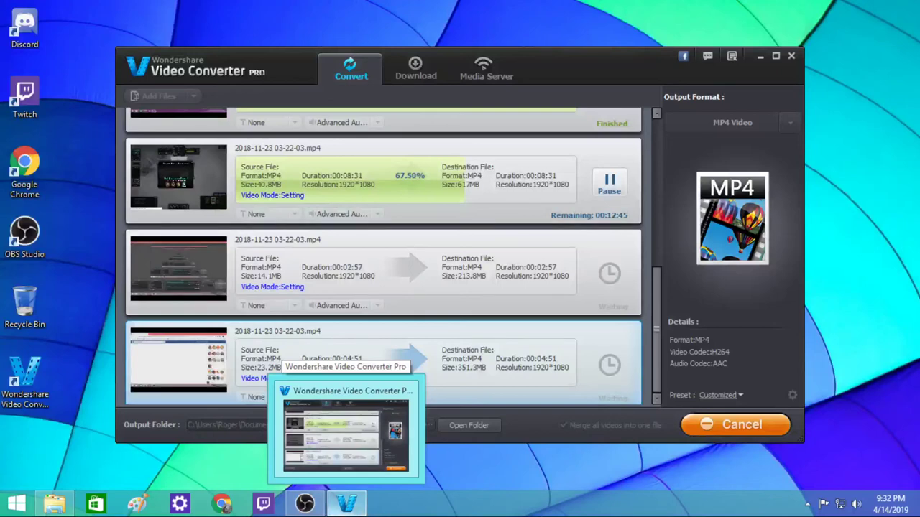
pyautogui.click(305, 503)
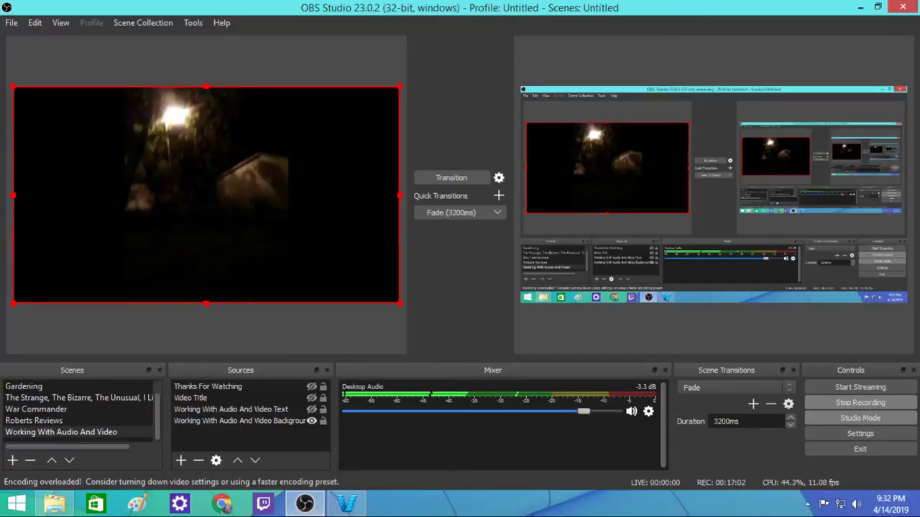
# Switch the studio mode preview to the scene named Scene at the start of the scene list
pyautogui.click(240, 421)
pyautogui.click(230, 408)
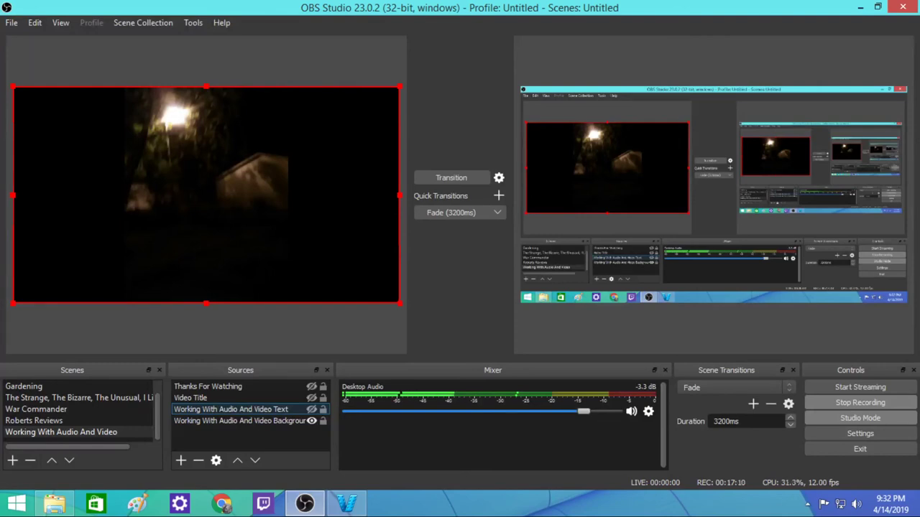
pyautogui.click(24, 386)
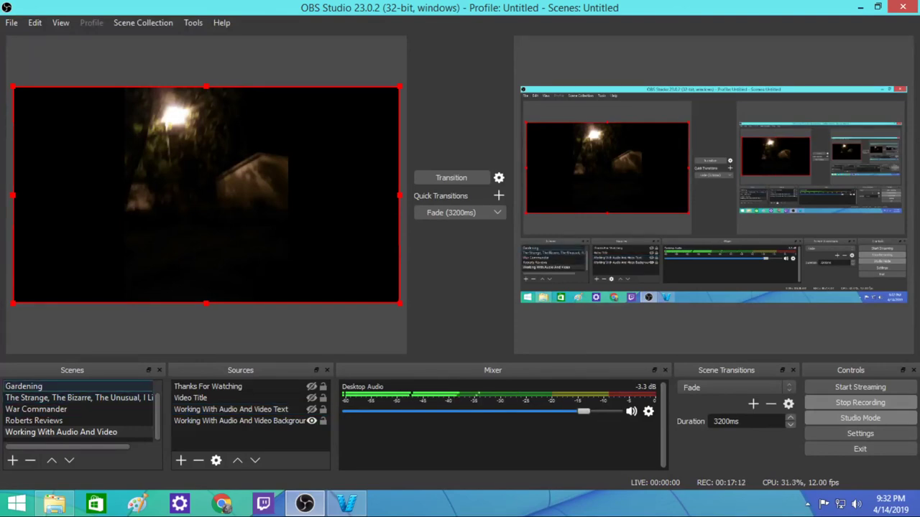
pyautogui.click(80, 397)
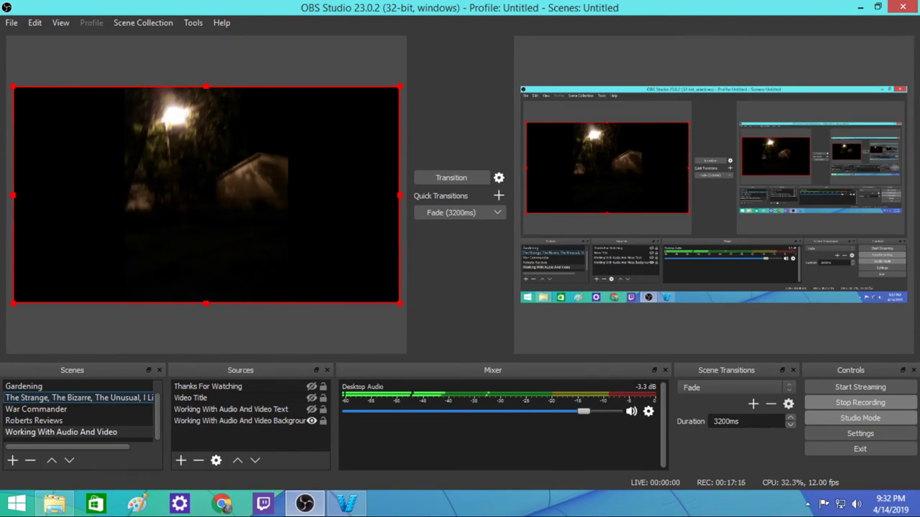
pyautogui.press('Up')
pyautogui.press('Up')
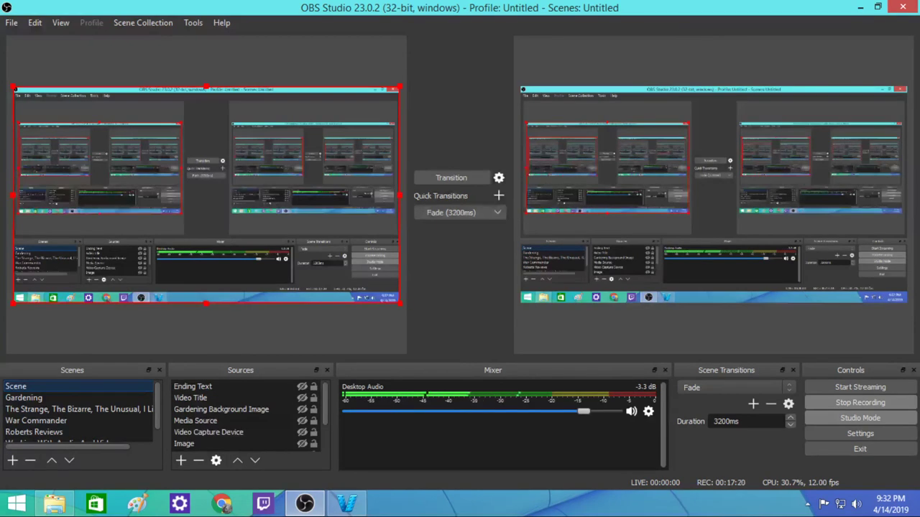
# Look through the sources of the scene named Scene and make its Browser source visible
pyautogui.press('Tab')
pyautogui.press('Down')
pyautogui.press('Down')
pyautogui.press('Down')
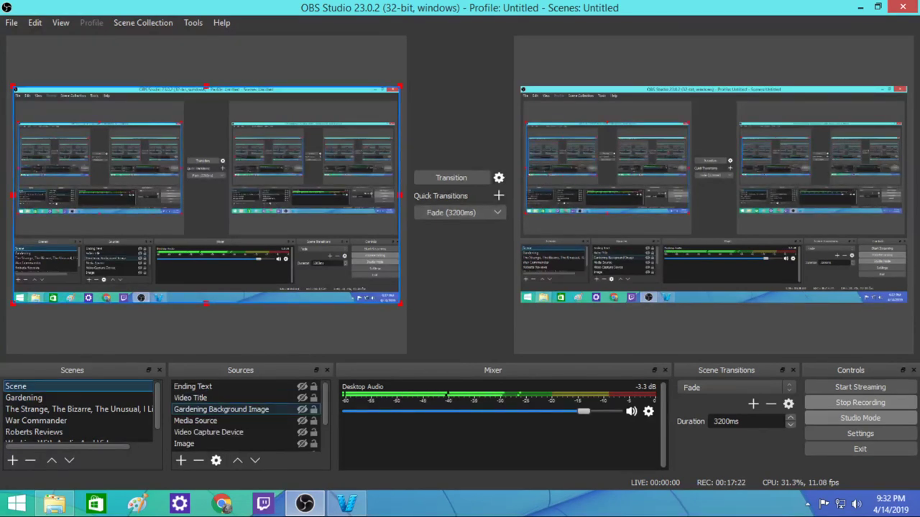
pyautogui.press('Down')
pyautogui.press('Down')
pyautogui.press('Down')
pyautogui.press('Down')
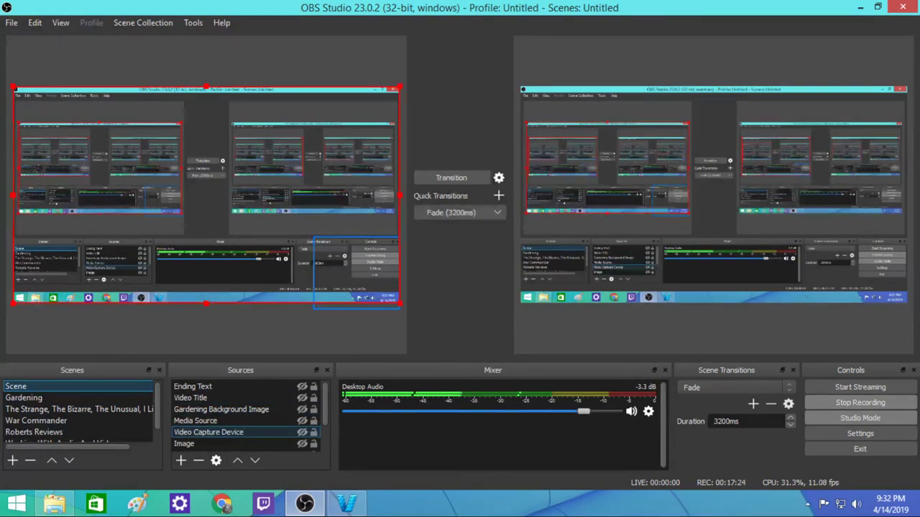
pyautogui.press('Up')
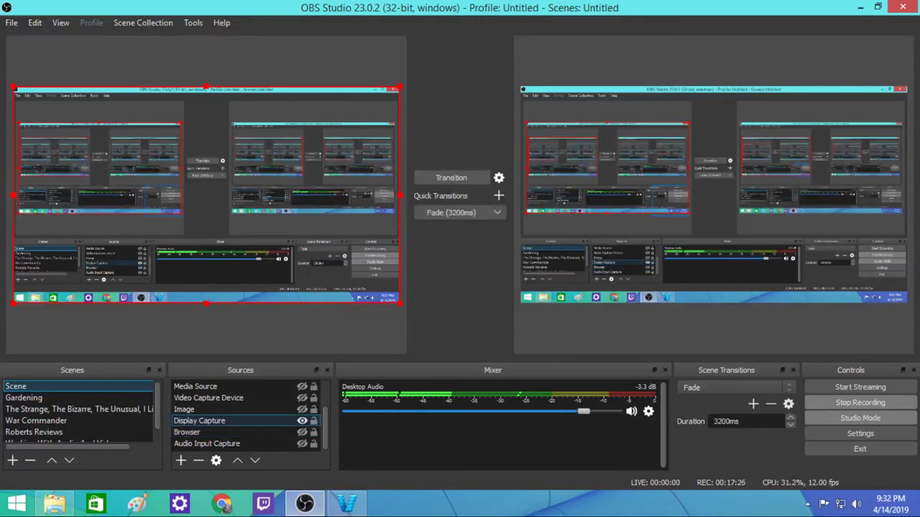
pyautogui.press('Down')
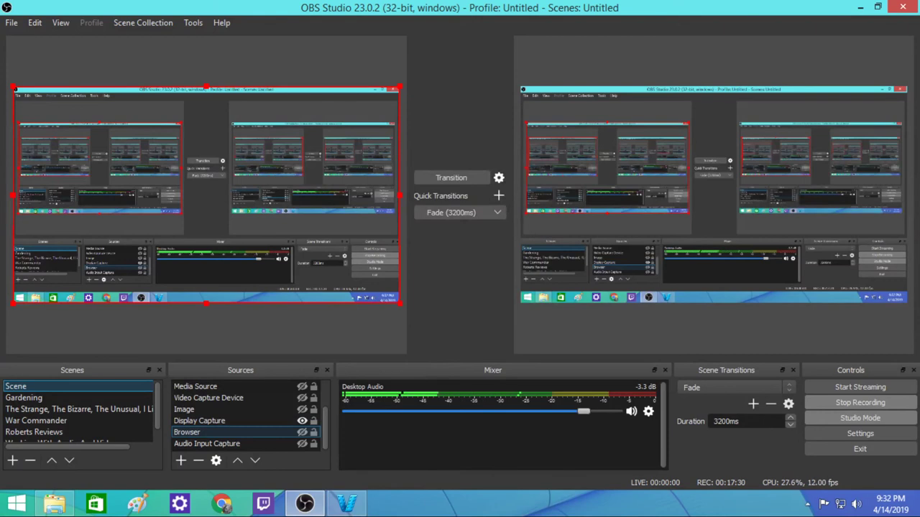
pyautogui.click(302, 432)
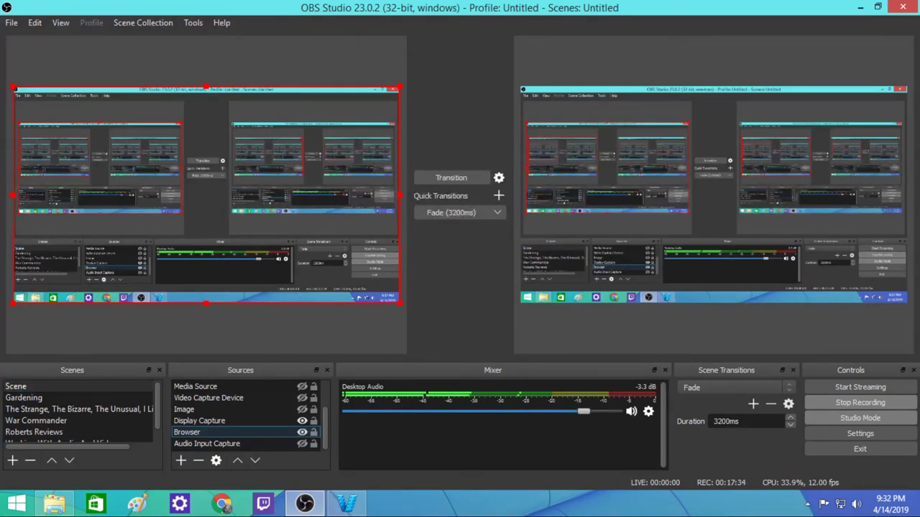
# Raise the Browser source in the source order to just below Ending Text so it overlays the display capture
pyautogui.click(254, 460)
pyautogui.click(237, 460)
pyautogui.click(237, 460)
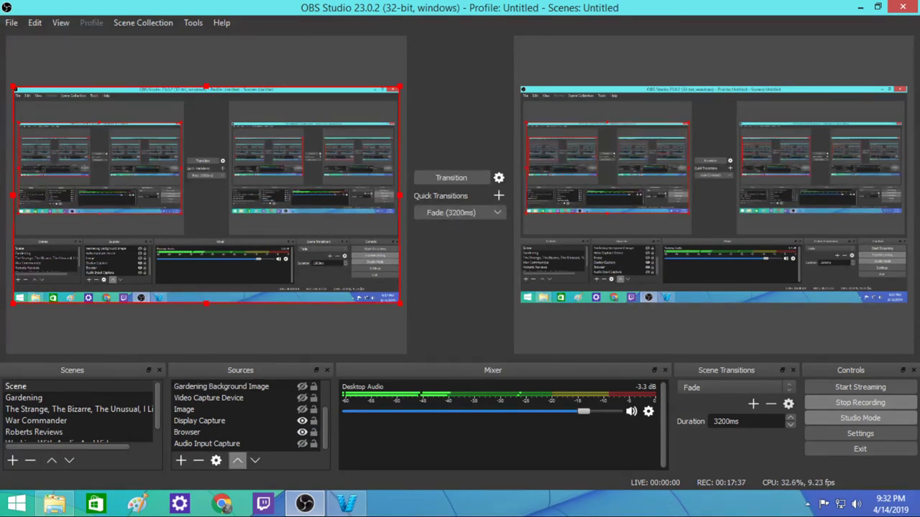
pyautogui.click(216, 432)
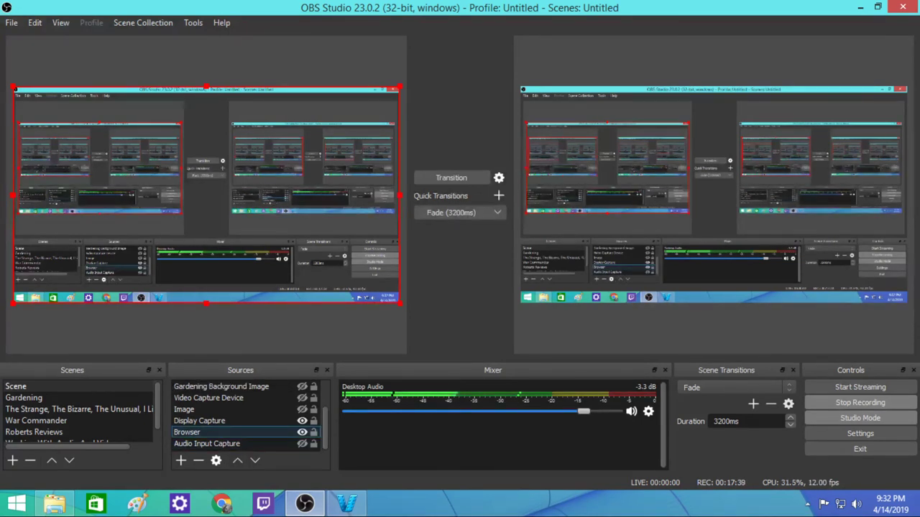
pyautogui.click(238, 460)
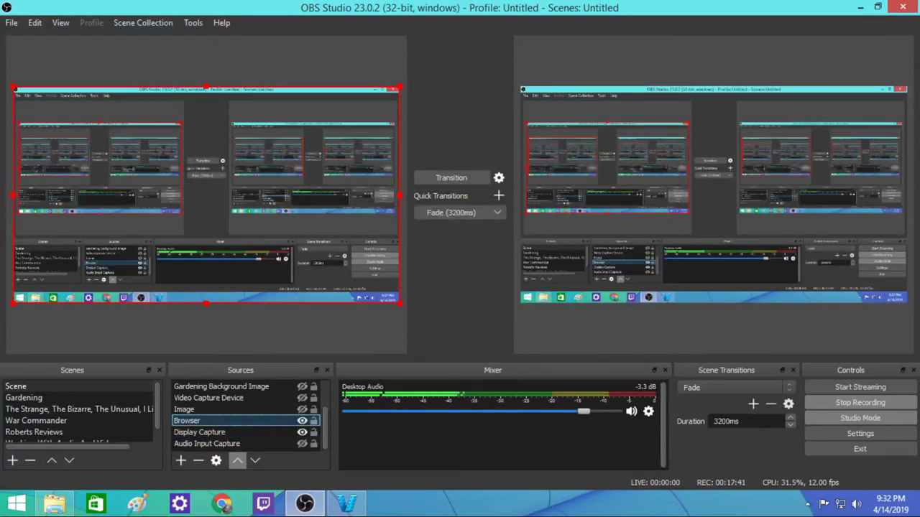
pyautogui.click(237, 460)
pyautogui.click(238, 460)
pyautogui.click(237, 460)
pyautogui.click(237, 459)
pyautogui.click(237, 459)
pyautogui.scroll(1, 215, 420)
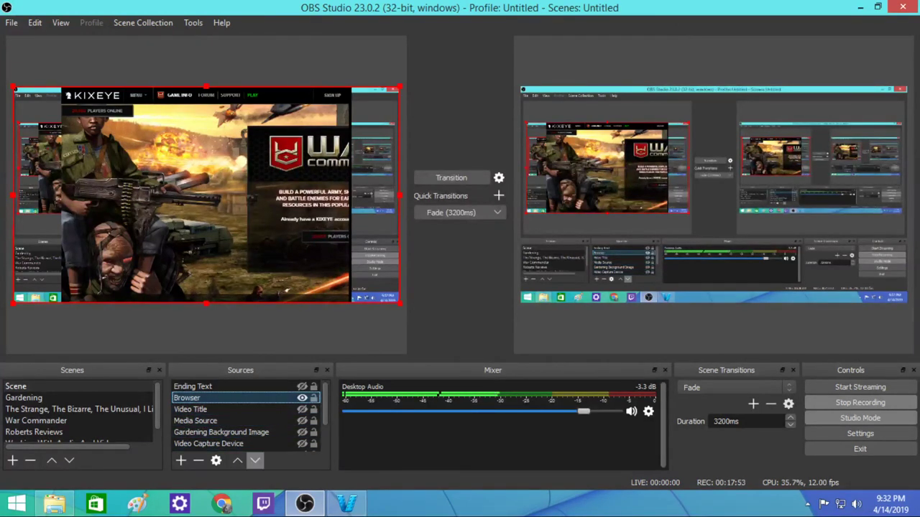
# Lower the Browser source back beneath Display Capture in the source order and select Display Capture
pyautogui.click(254, 460)
pyautogui.click(254, 460)
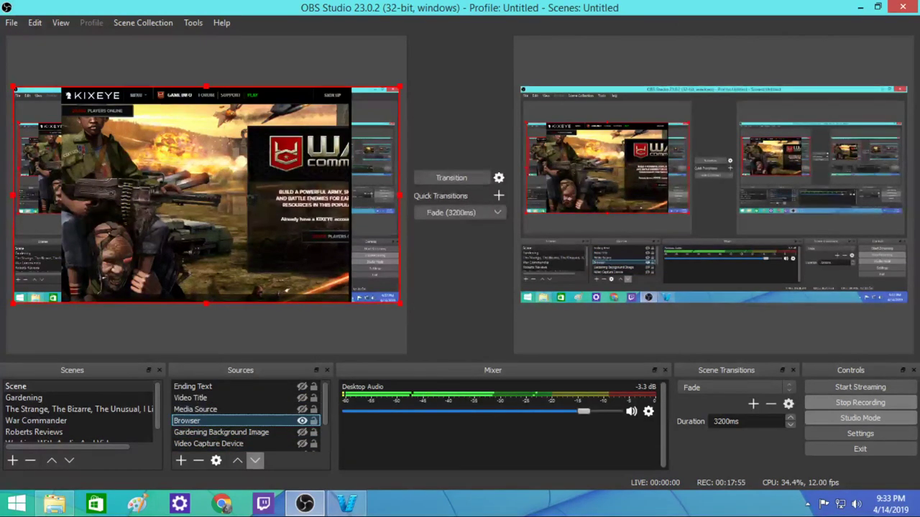
pyautogui.click(254, 460)
pyautogui.click(254, 460)
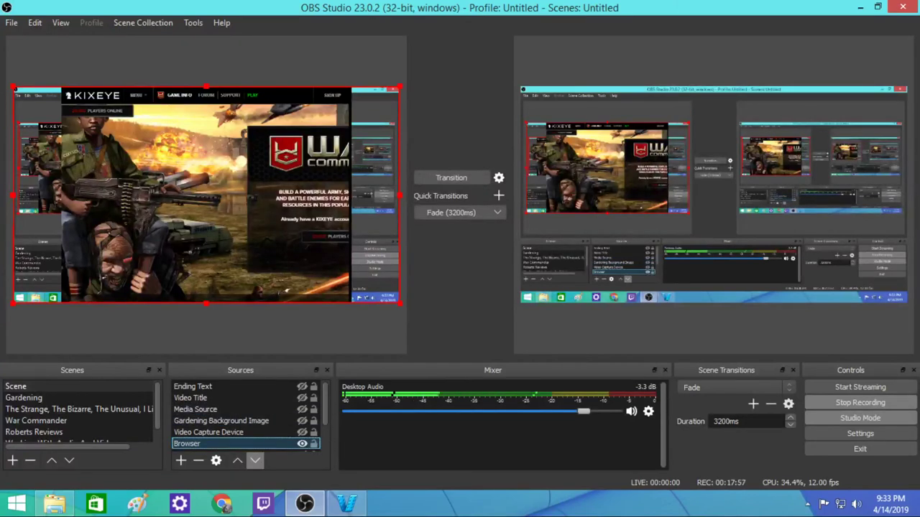
pyautogui.click(254, 460)
pyautogui.click(255, 460)
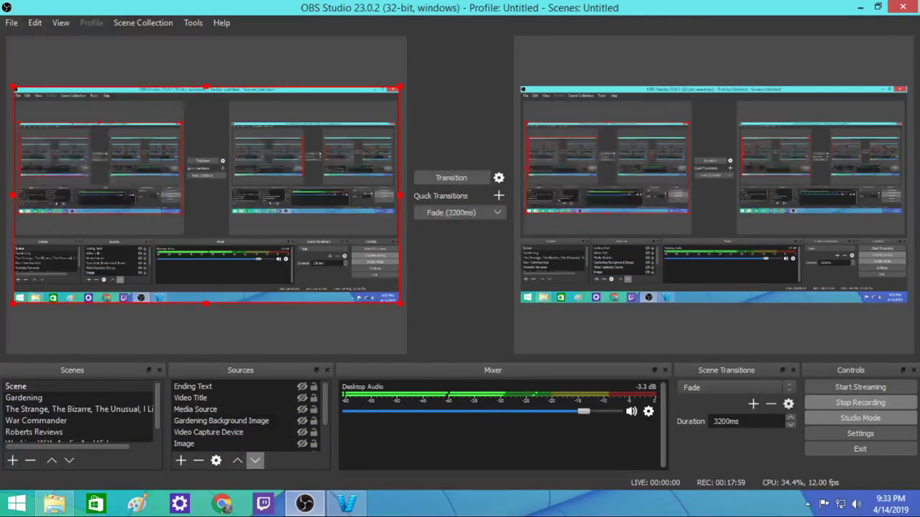
pyautogui.click(237, 460)
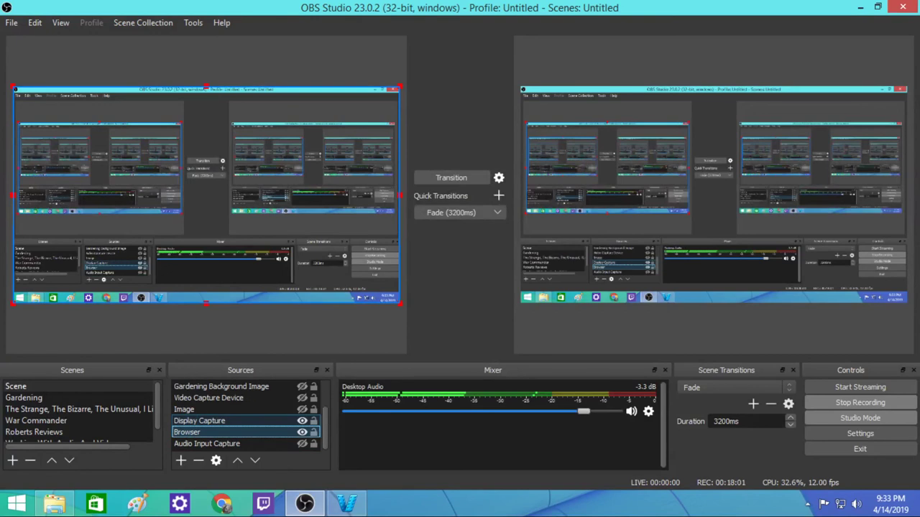
pyautogui.click(199, 421)
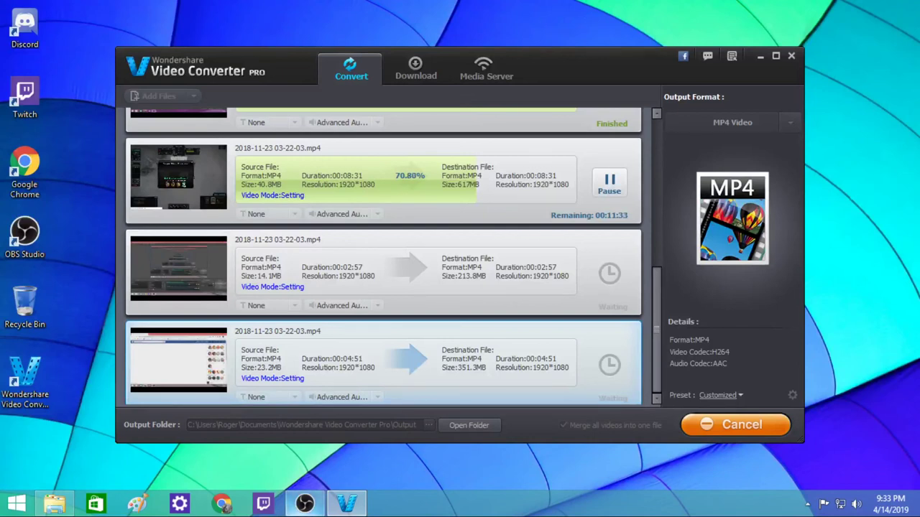
# Return from the video converter to OBS Studio and switch the preview to the Working With Audio And Video scene
pyautogui.click(305, 503)
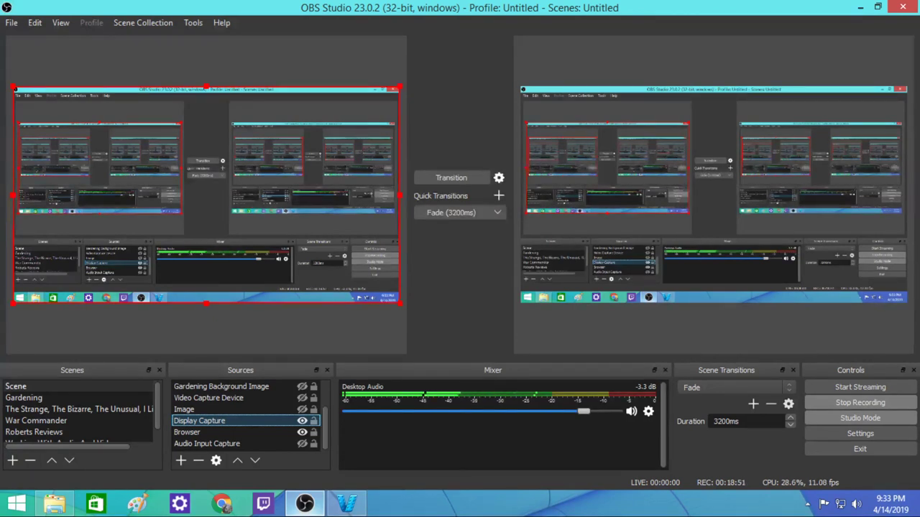
pyautogui.press('Down')
pyautogui.press('Down')
pyautogui.press('Down')
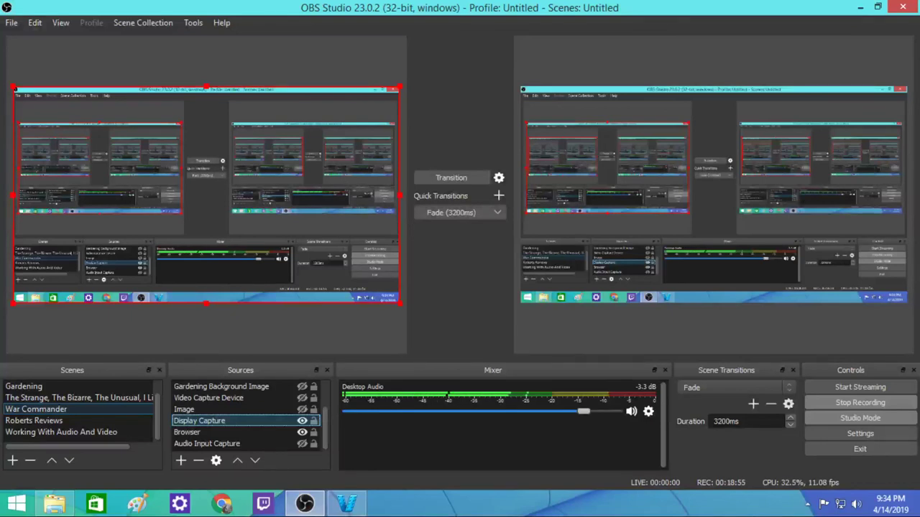
pyautogui.press('Down')
pyautogui.press('Down')
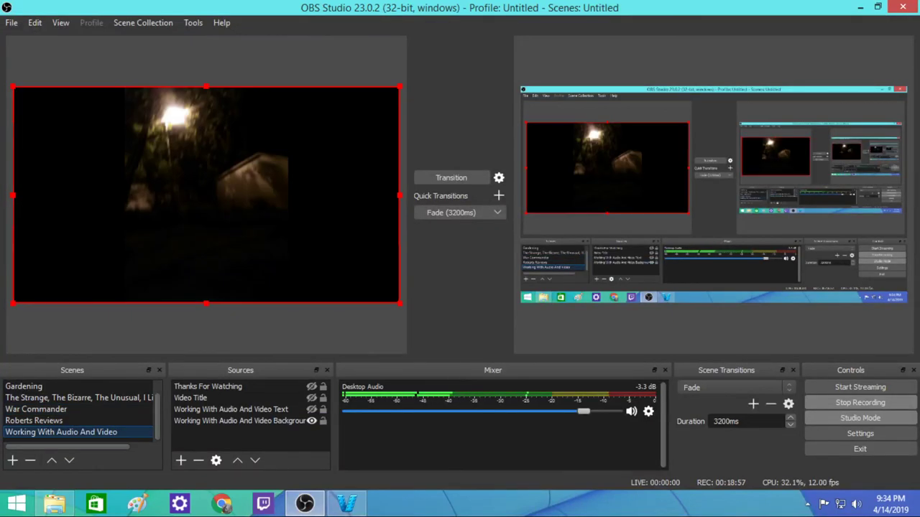